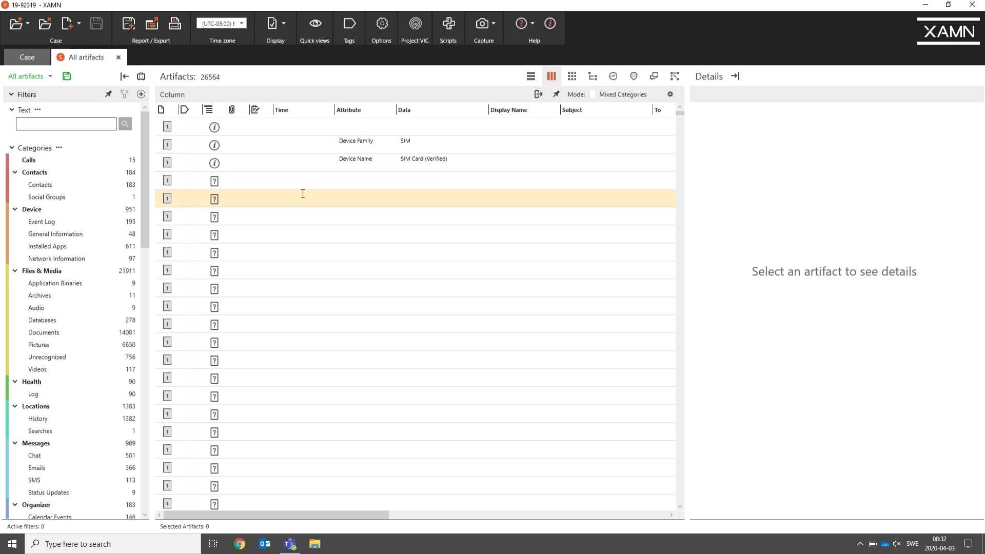
- Filter the artifacts to Calls and hide the Related Application and Connection Type columns for that category
left_click(54, 160)
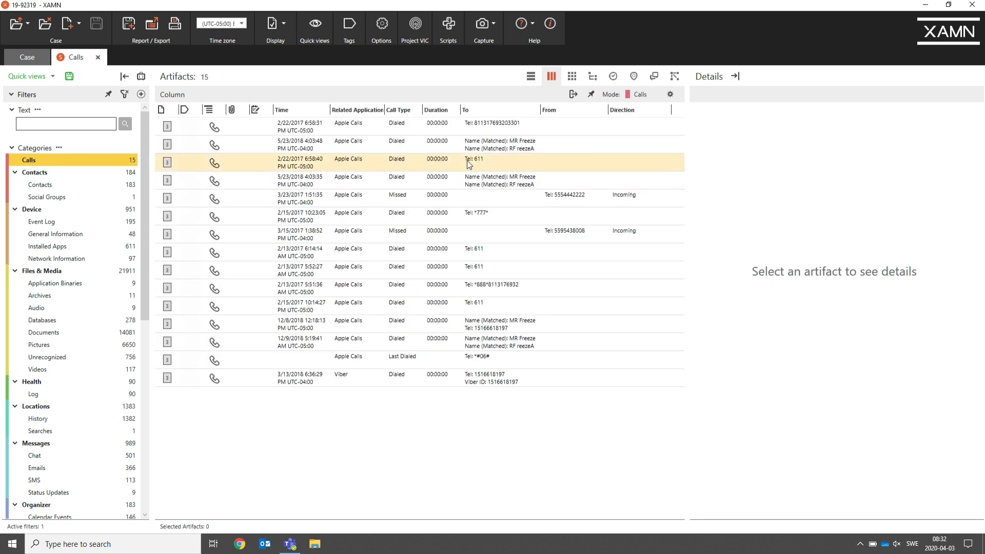
left_click(672, 95)
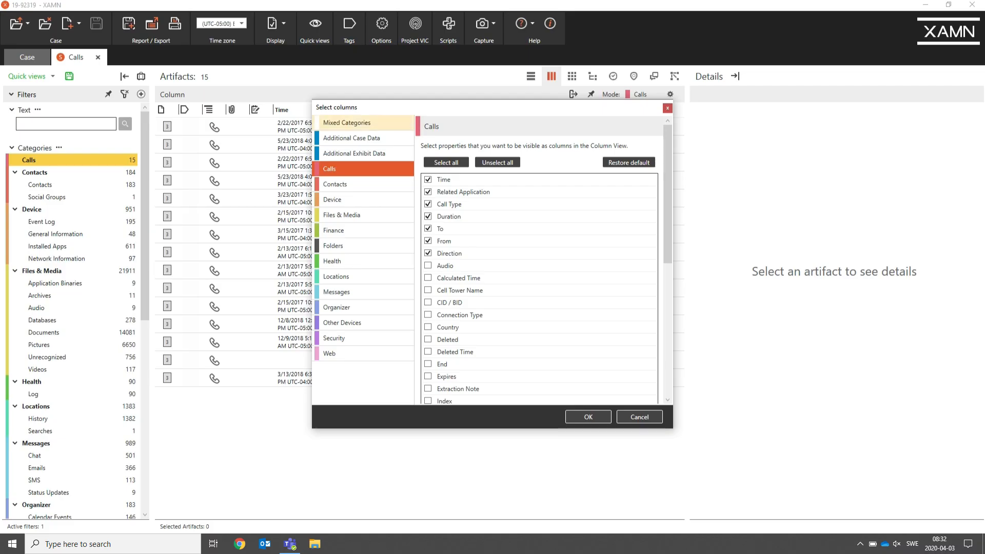
left_click(363, 123)
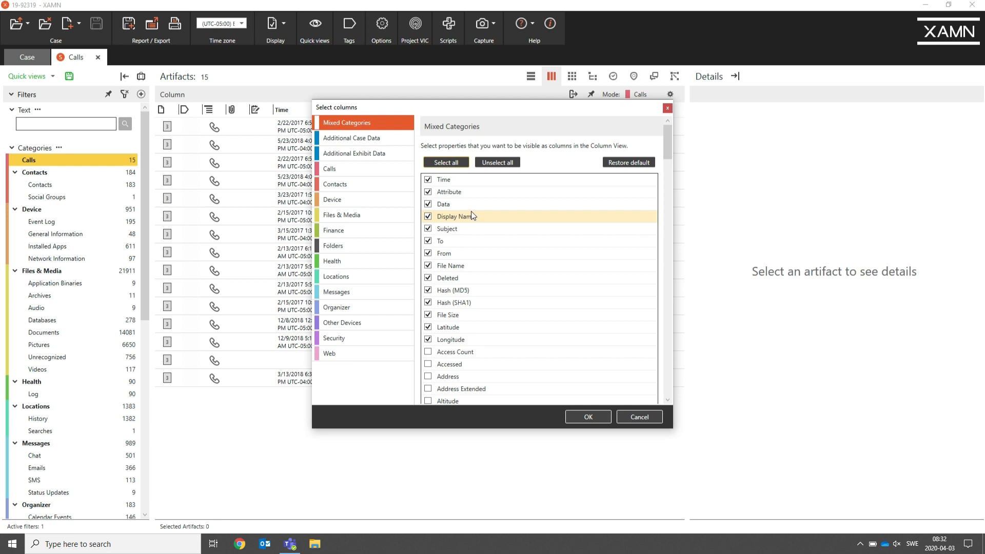
left_click(366, 169)
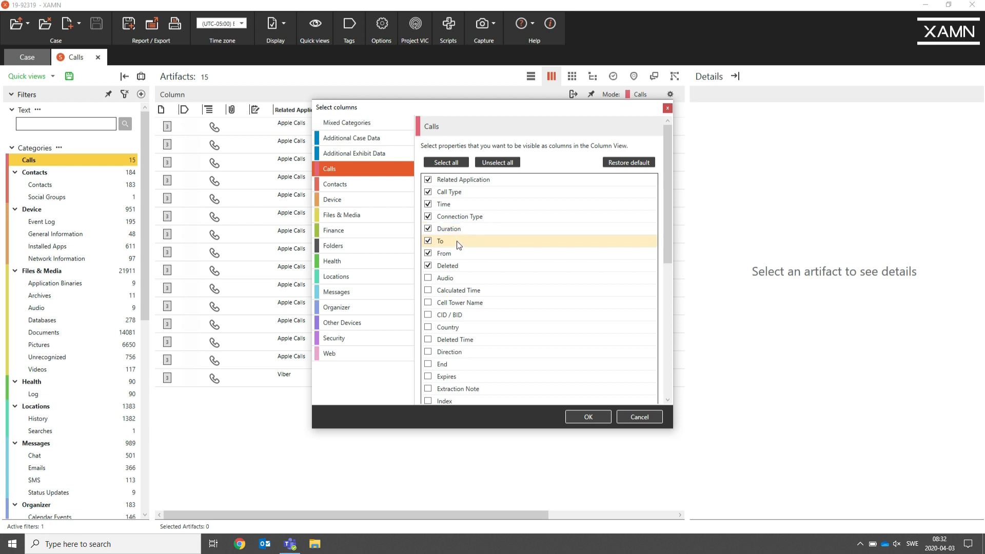
left_click(428, 180)
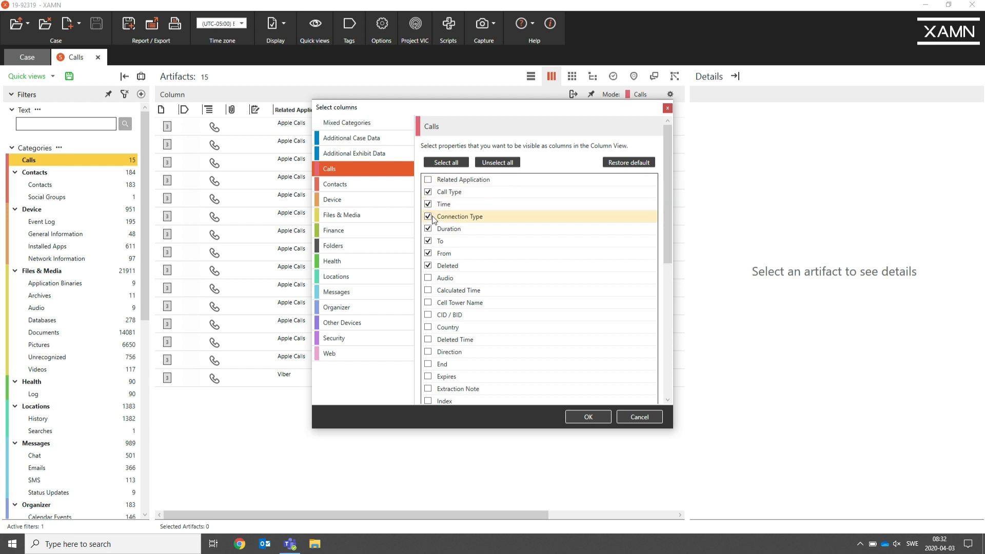
left_click(588, 417)
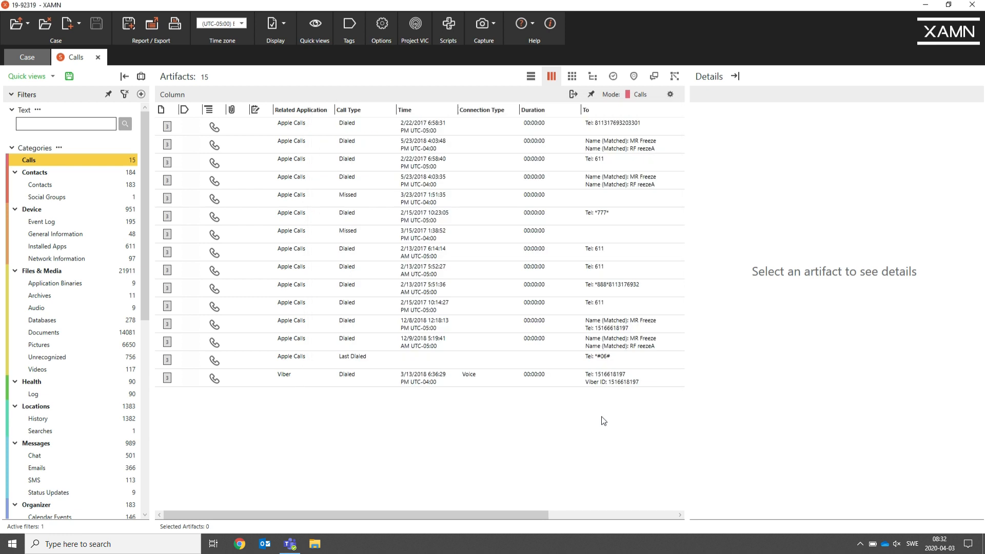
- Place the From column before To and sort the calls by ascending Time, with Duration and From as additional sort columns
left_click_drag(605, 118, 501, 115)
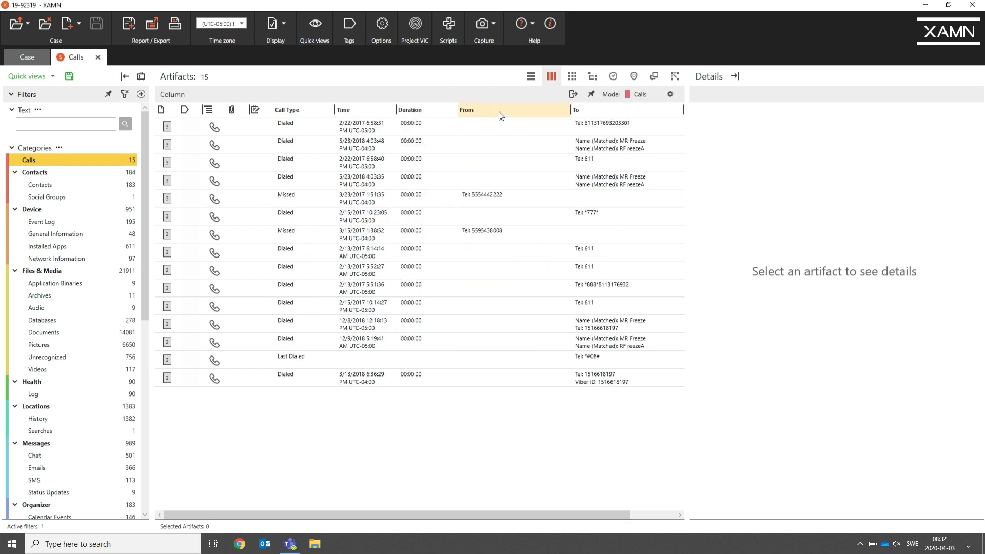
left_click(367, 109)
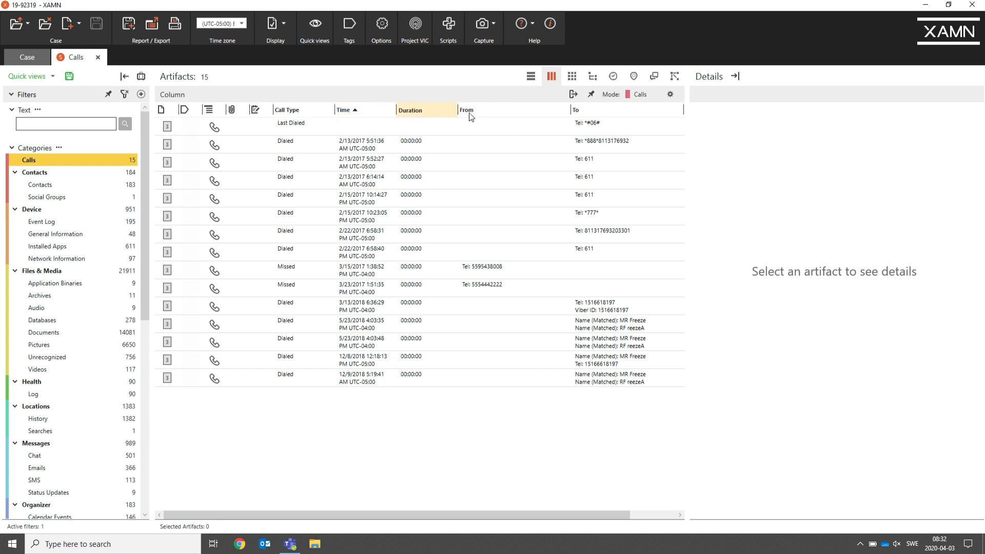
left_click(513, 112, "shift")
left_click(513, 112, "shift")
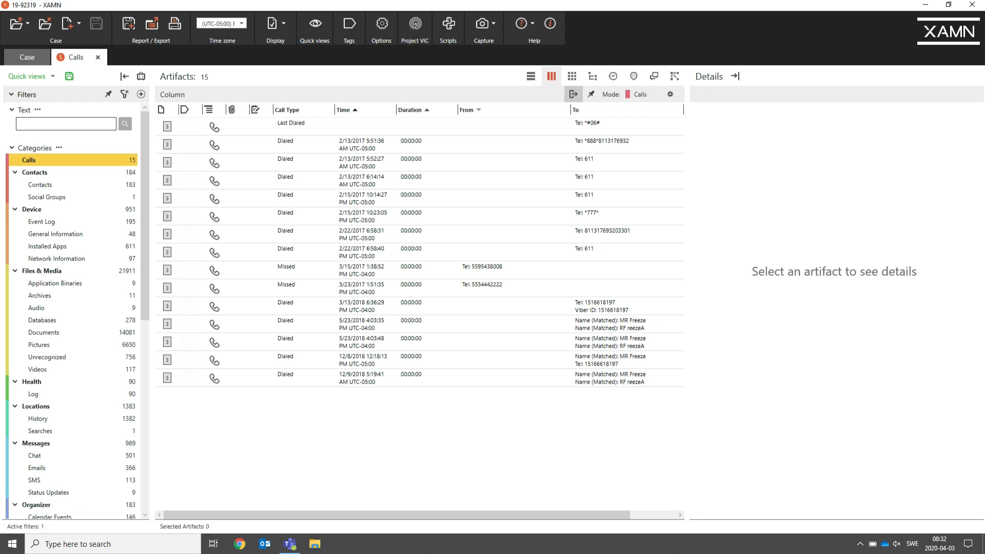
left_click(573, 95)
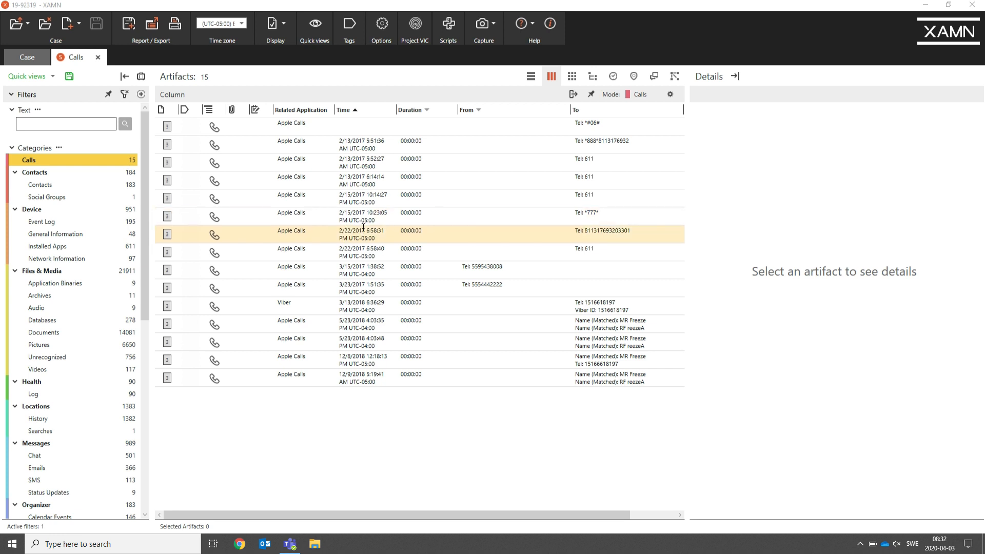
- Filter the artifacts to Contacts and hide the Group Name, Time and Address columns
left_click(64, 180)
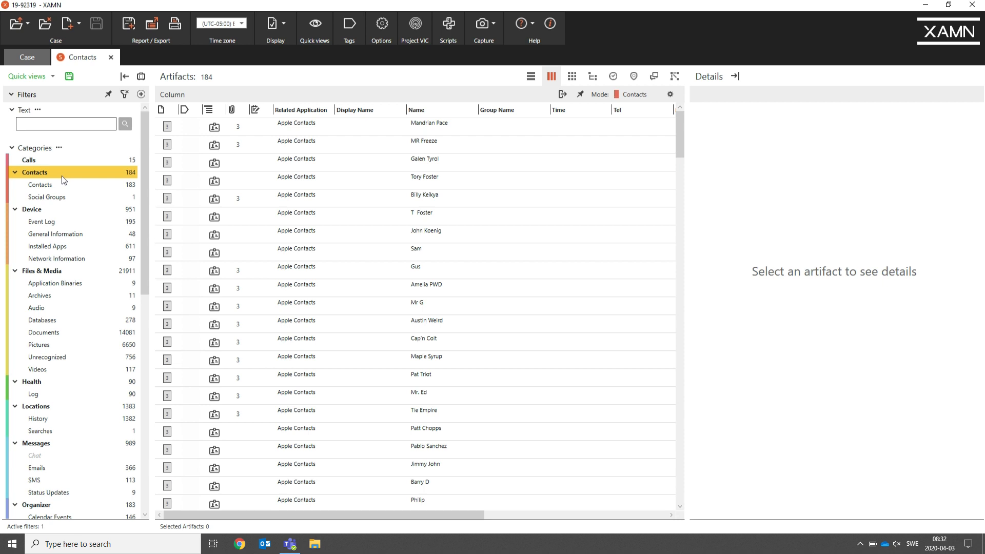
left_click(670, 94)
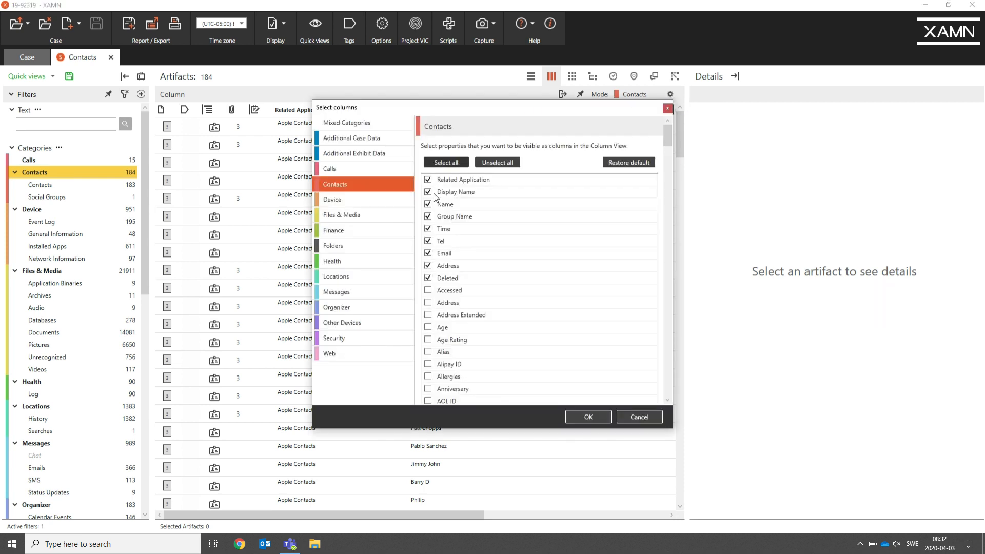
left_click(428, 228)
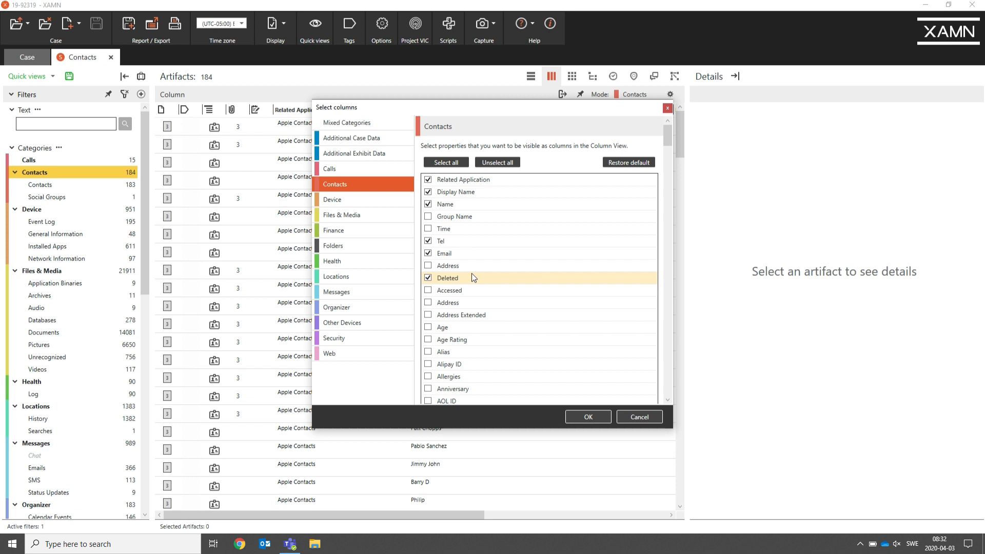
left_click(589, 416)
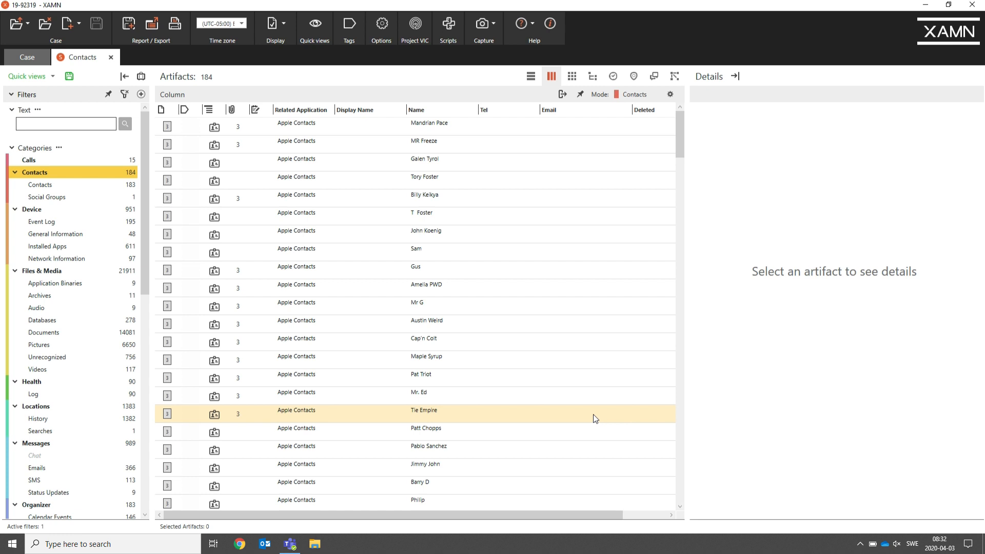
- Sort the contacts by Email in descending order, with Tel descending as the secondary sort
left_click(573, 115)
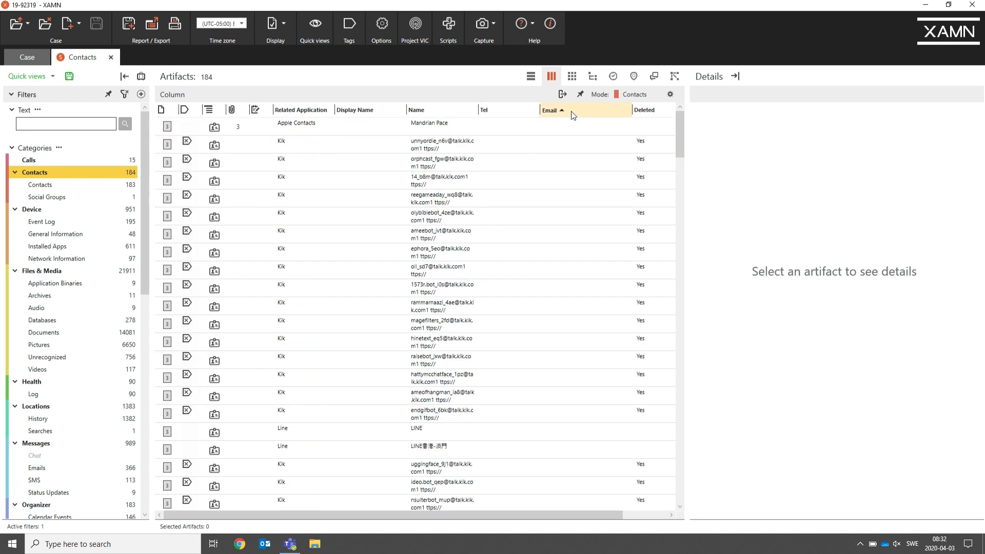
left_click(573, 115)
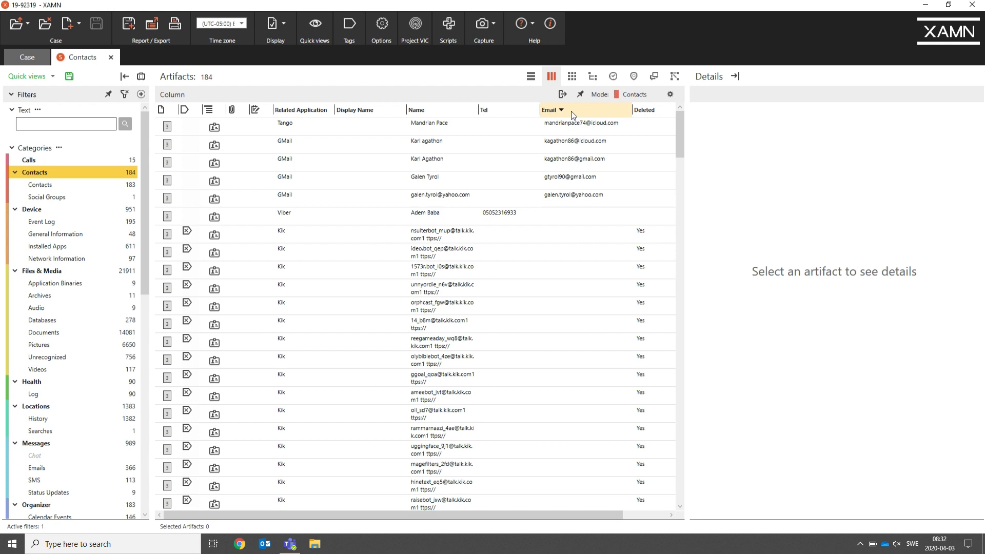
left_click(514, 109)
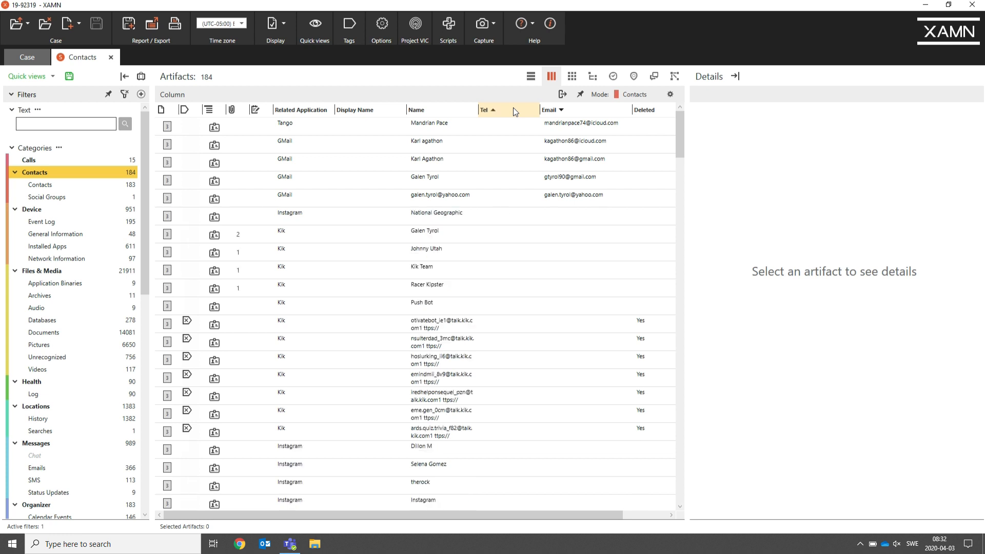
left_click(513, 109)
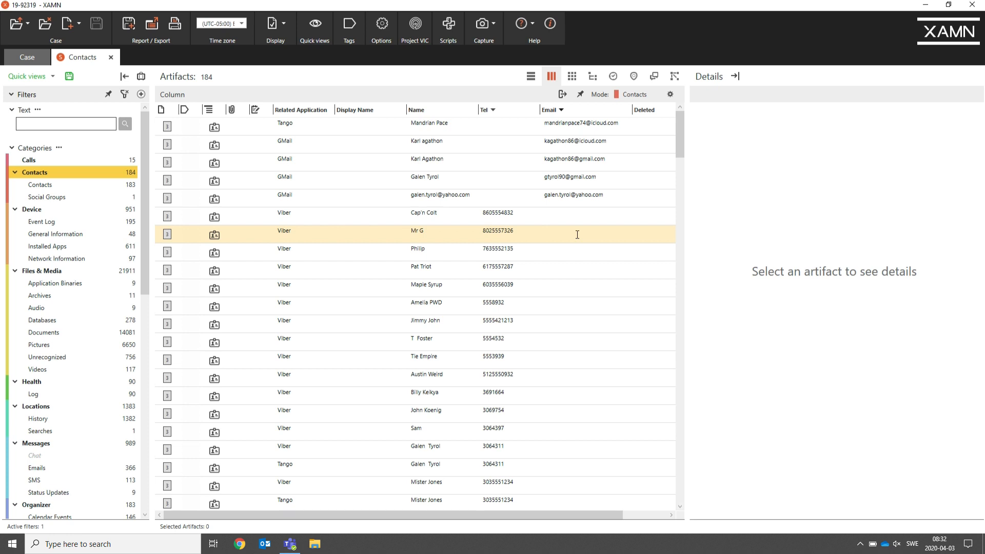
- Select all contacts that have an email or phone number, from the first row through the last row with a Tel entry
scroll(577, 235, "down", 6)
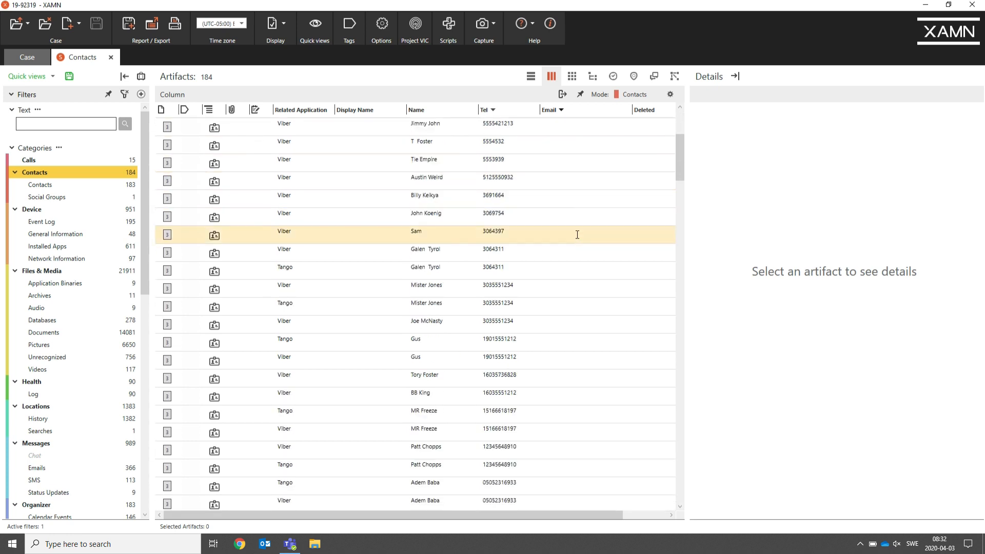
scroll(577, 235, "down", 2)
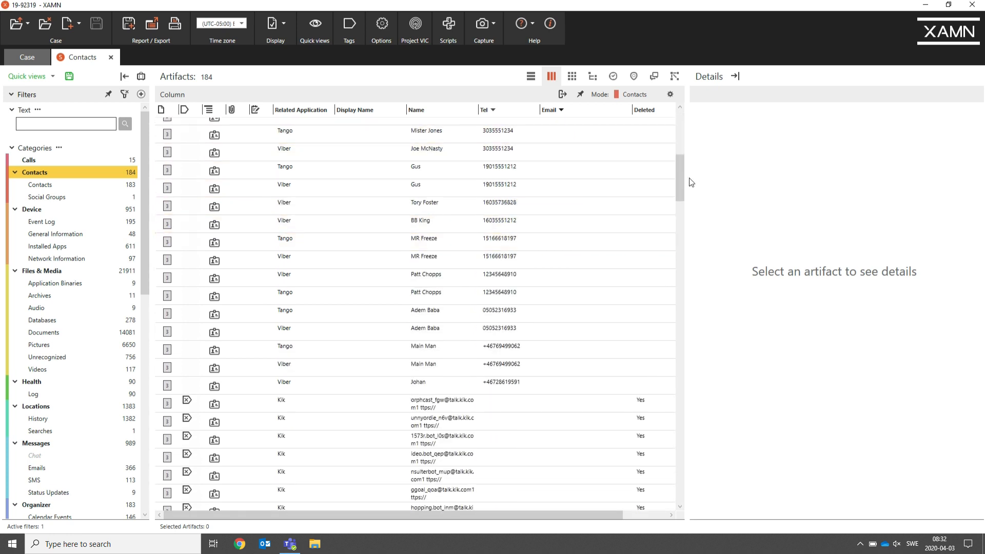
left_click_drag(679, 184, 668, 83)
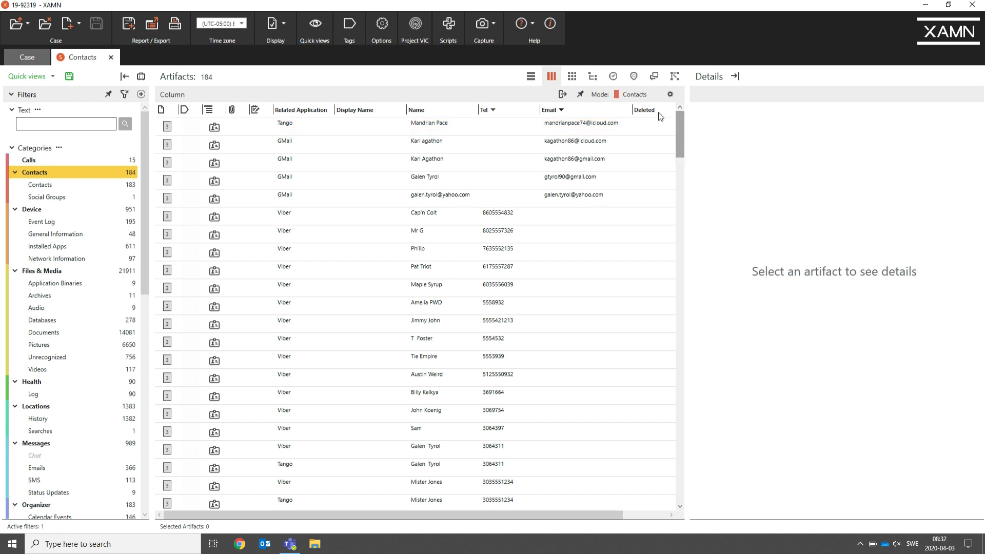
left_click(525, 131)
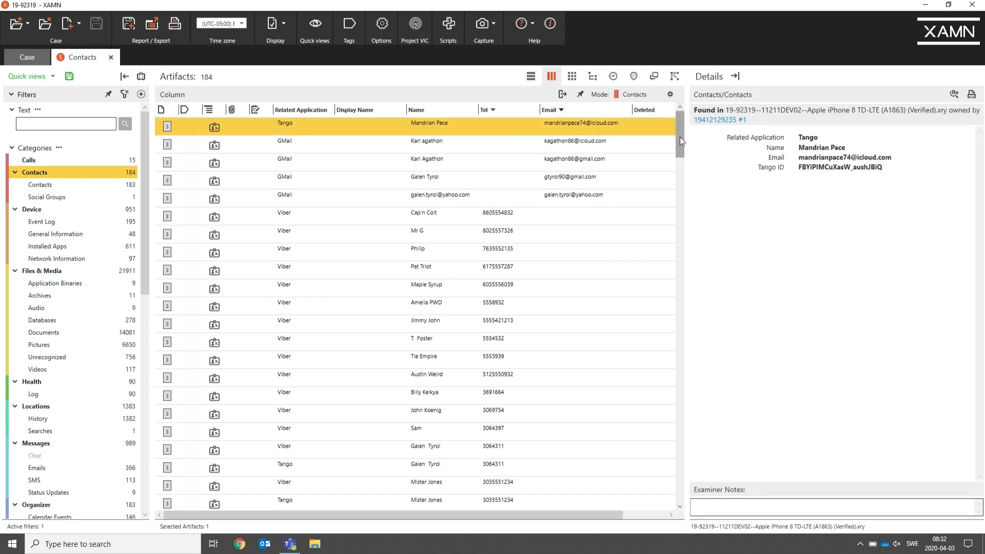
left_click_drag(679, 136, 679, 184)
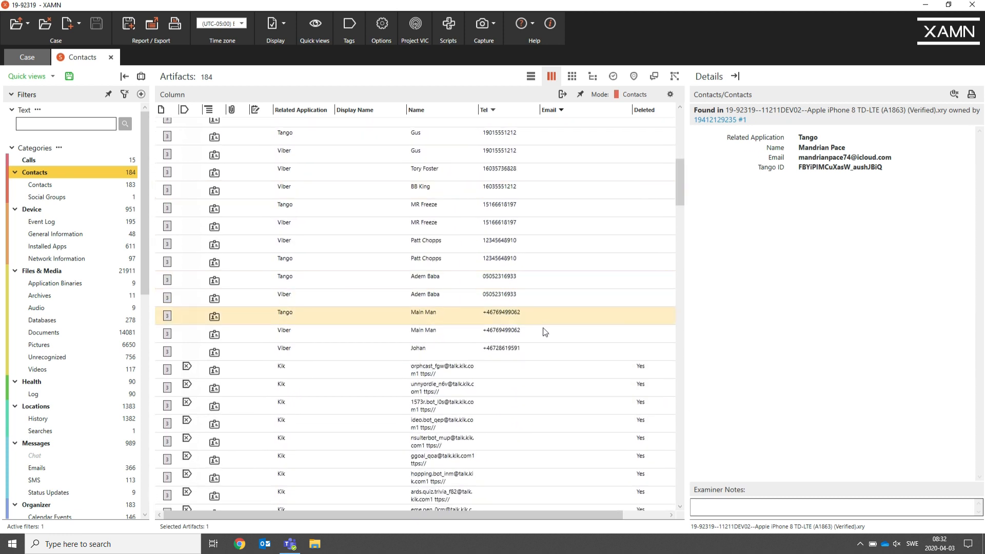
key("Up")
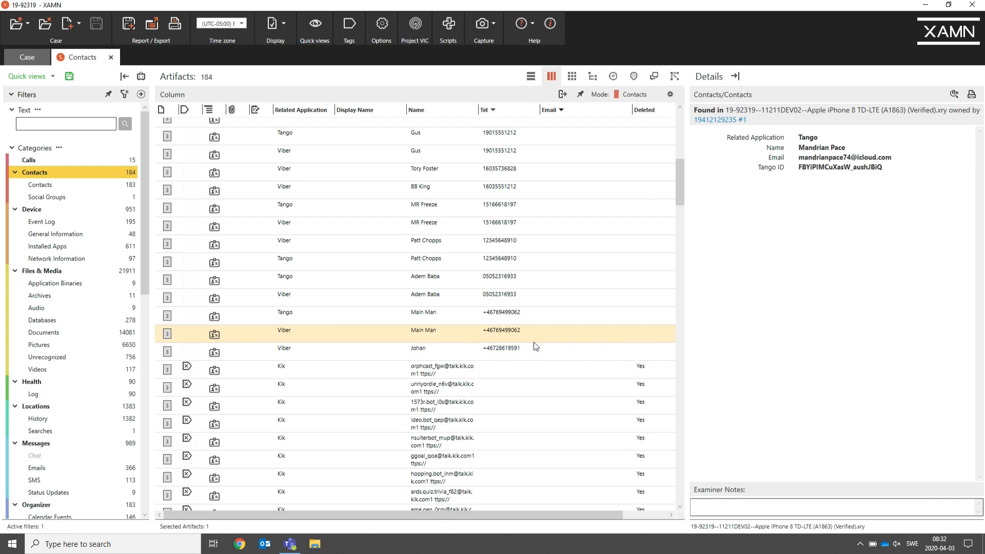
left_click(536, 352)
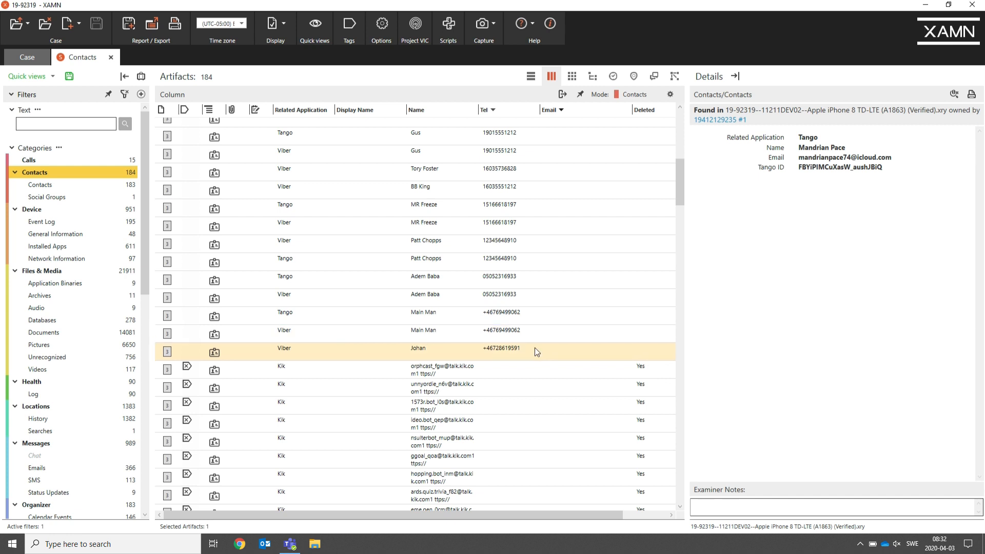
left_click(535, 348, "shift")
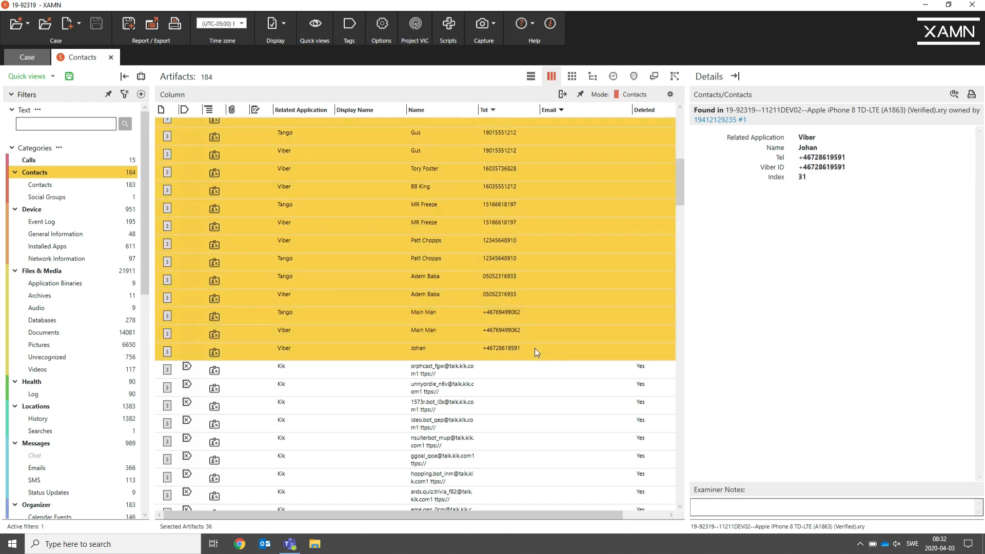
key("Home")
left_click(534, 348, "shift")
- Export only the selected contacts from the column view to an Excel file on the Desktop, opening the file after export
left_click(564, 96)
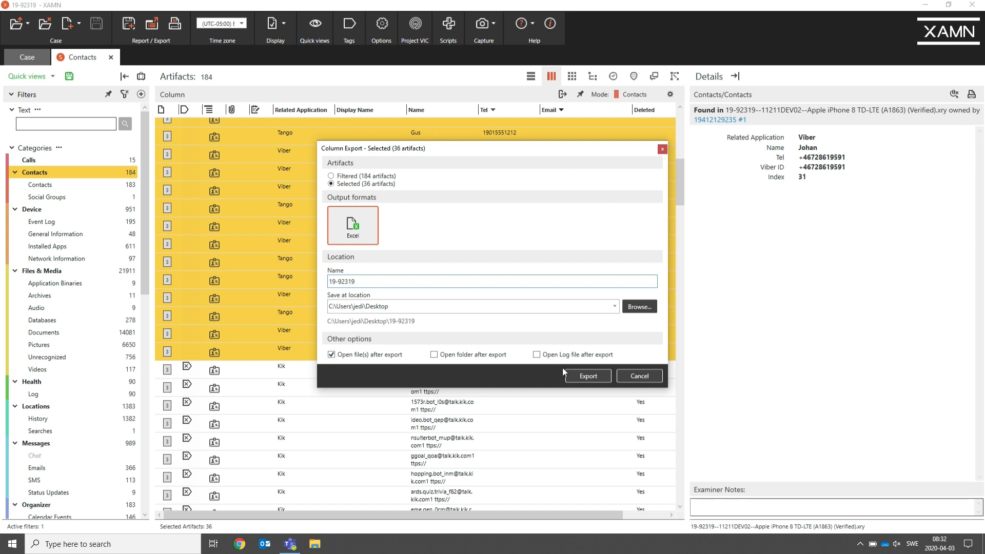
left_click(587, 377)
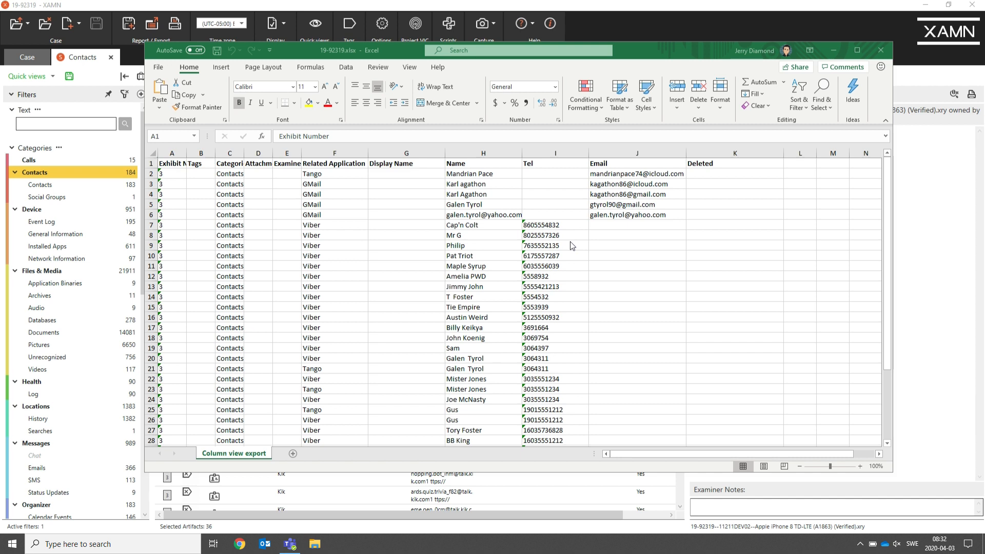
- Review the exported contact rows in the Excel workbook and close it
scroll(568, 285, "down", 6)
scroll(568, 286, "up", 2)
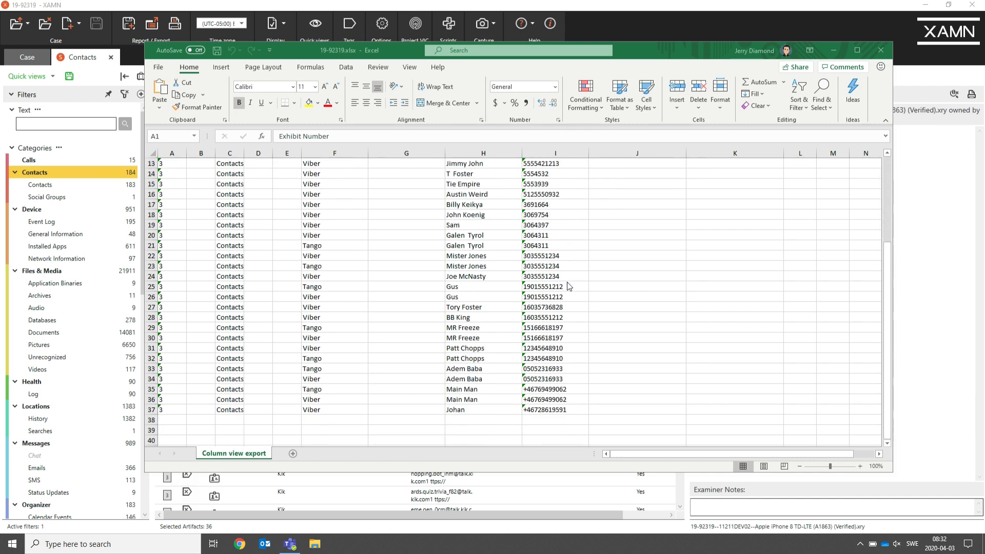
scroll(568, 286, "up", 4)
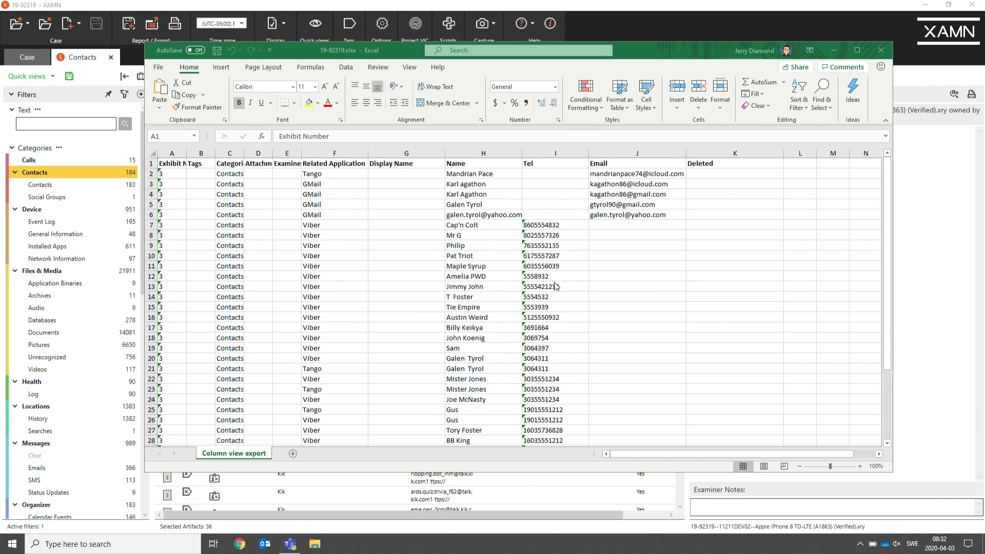
left_click(881, 52)
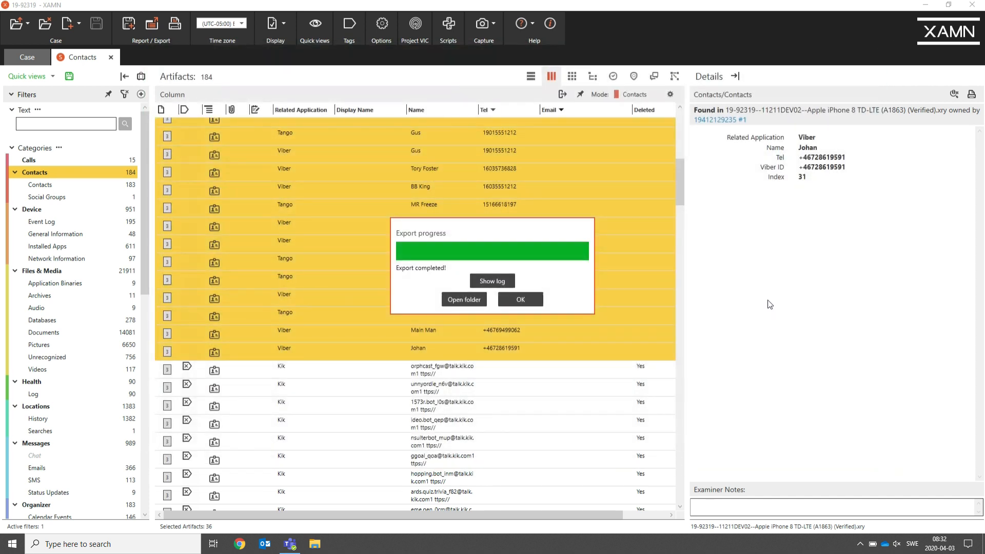